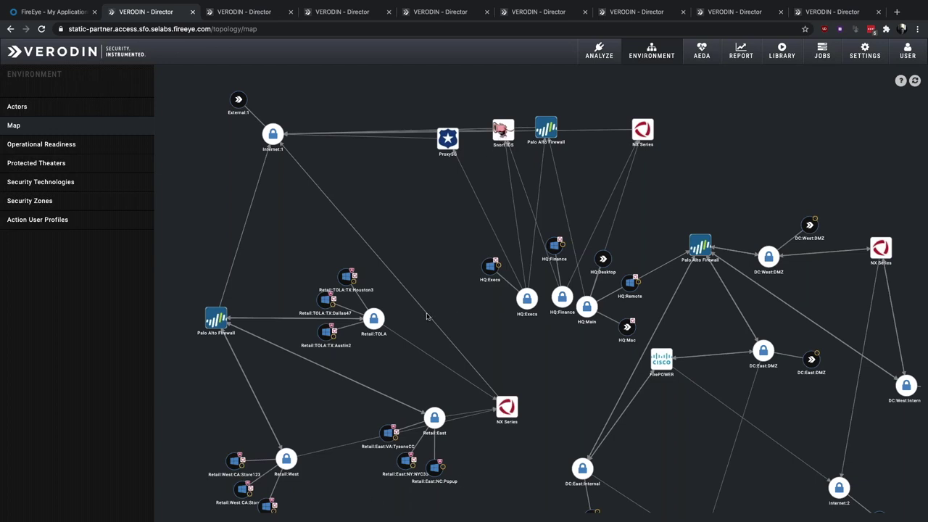
Step: Shift the NX Series node near Retail:East slightly away from its neighbours on the topology map
drag(508, 408, 527, 396)
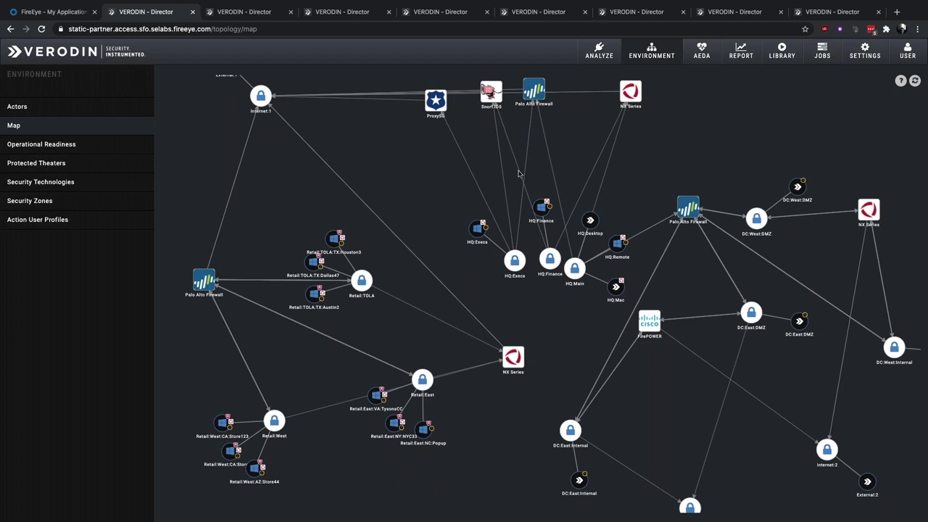
Step: Switch to the Actions library and open the preview of the action "Active Intrusion - 9002 RAT, Port 53 C2"
click(256, 13)
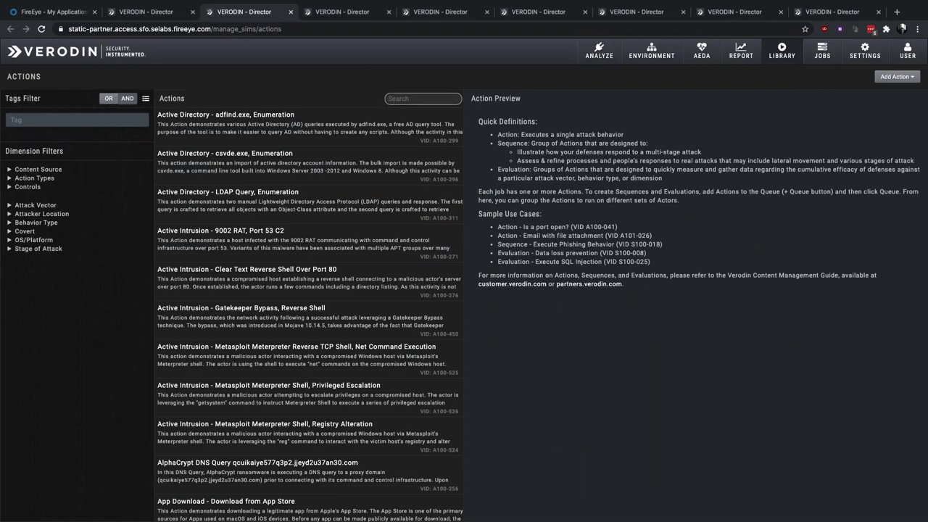
scroll(397, 335, down, 4)
scroll(397, 334, down, 3)
scroll(397, 327, up, 8)
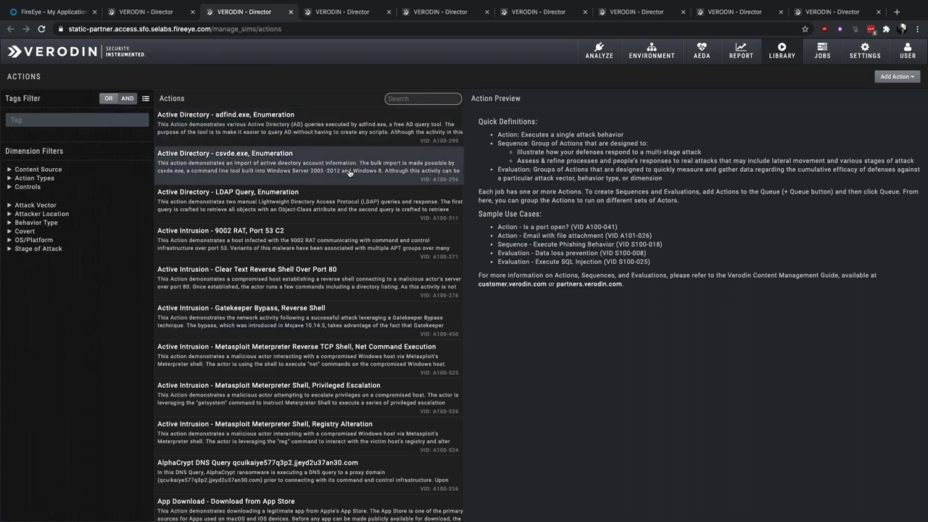
click(364, 245)
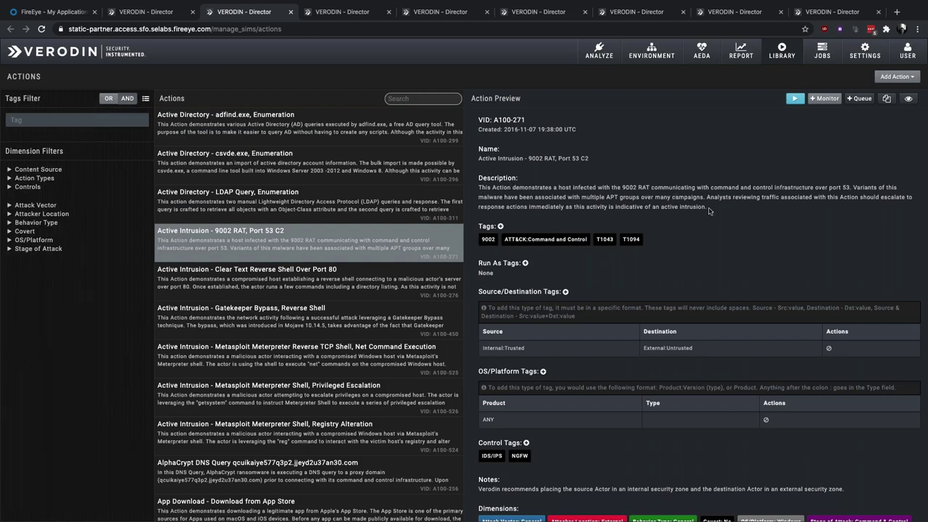
Step: Examine the action's source and destination tags, control tags, dimensions, PCAP details and the sequences that use it
scroll(710, 211, down, 1)
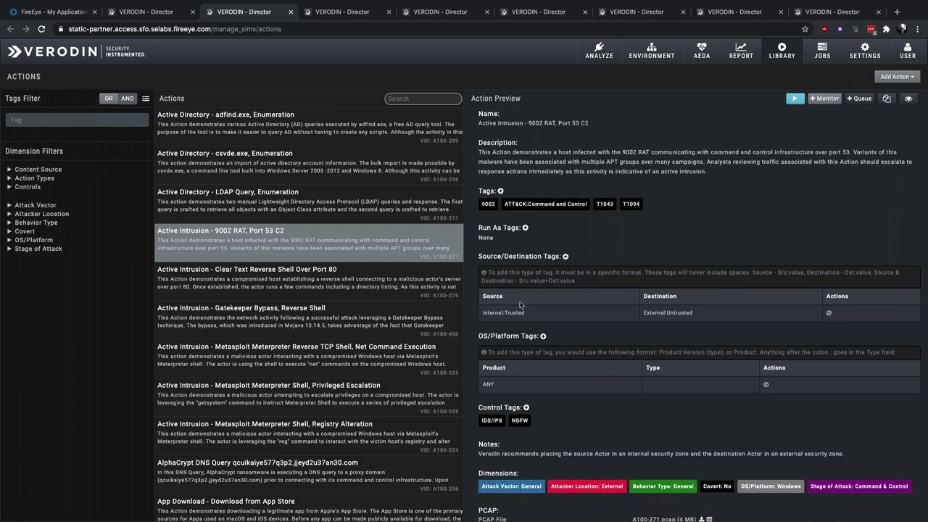
drag(482, 313, 550, 317)
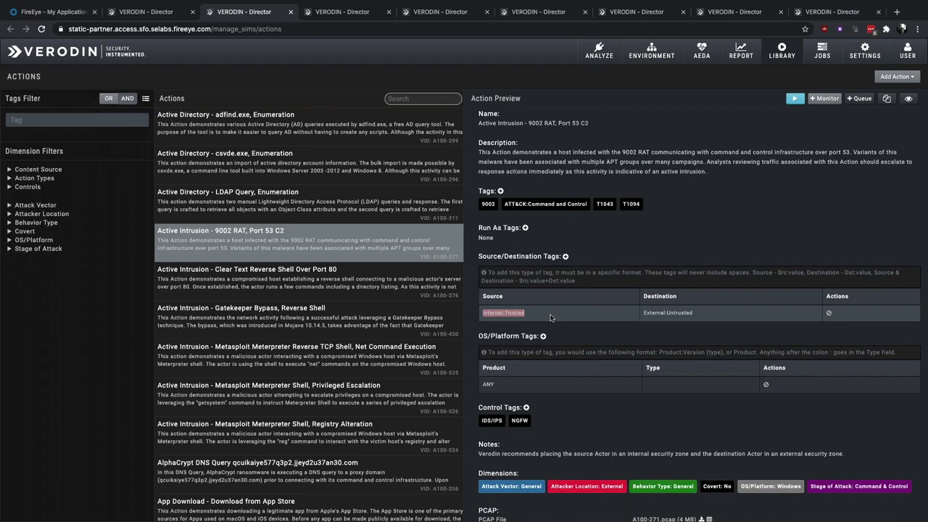
click(661, 259)
drag(644, 313, 701, 317)
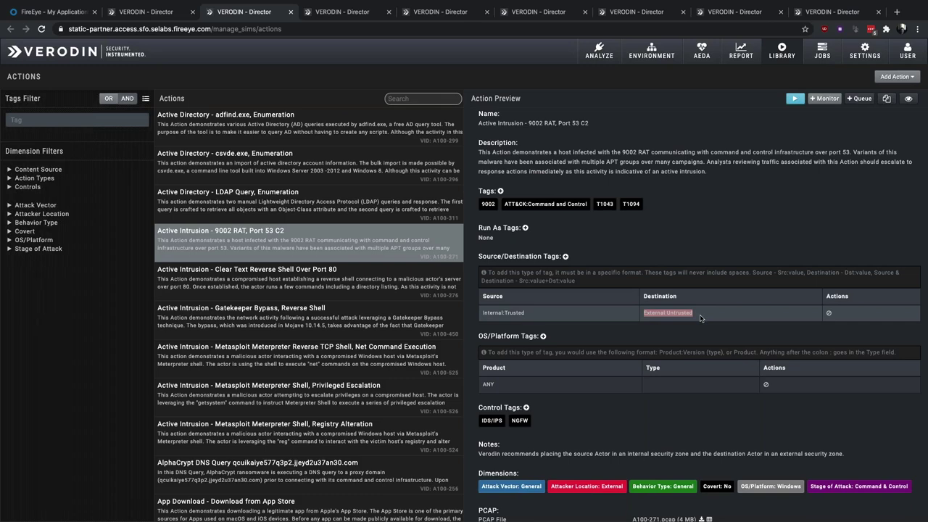
click(727, 256)
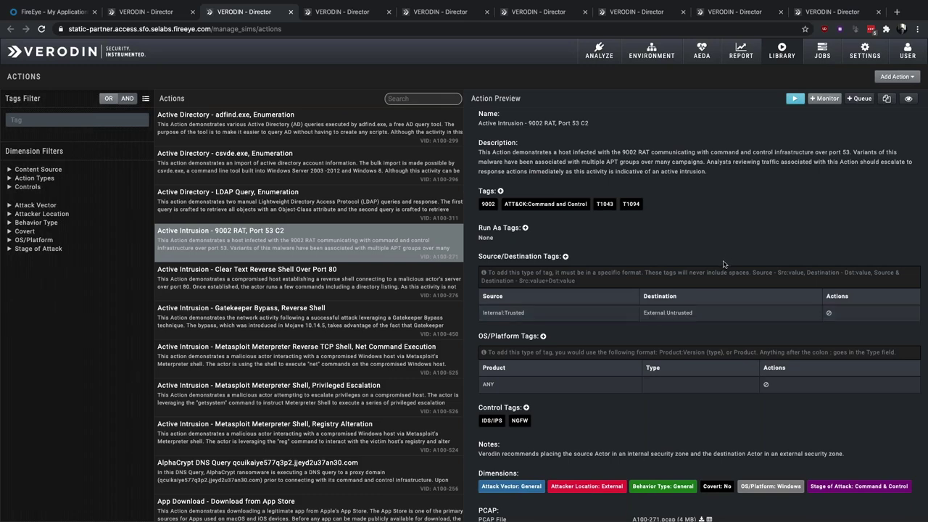
scroll(714, 271, down, 2)
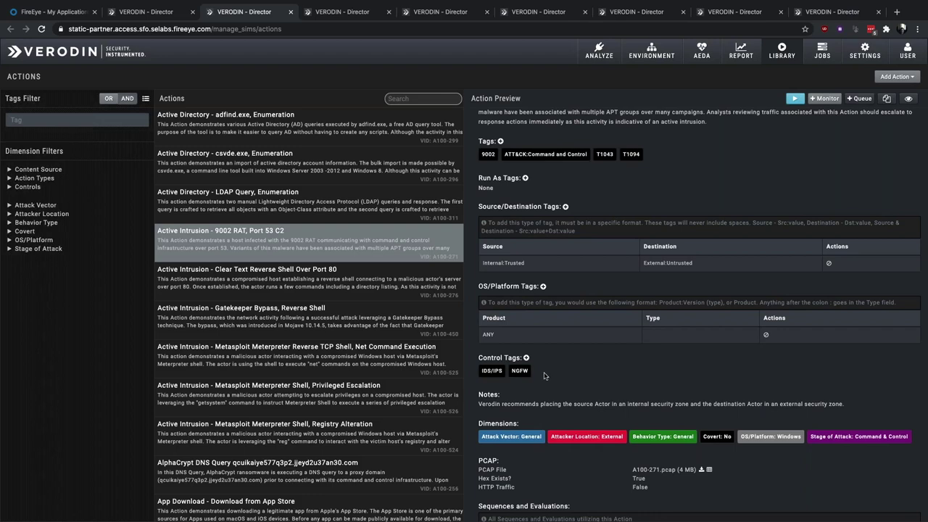
scroll(537, 375, down, 2)
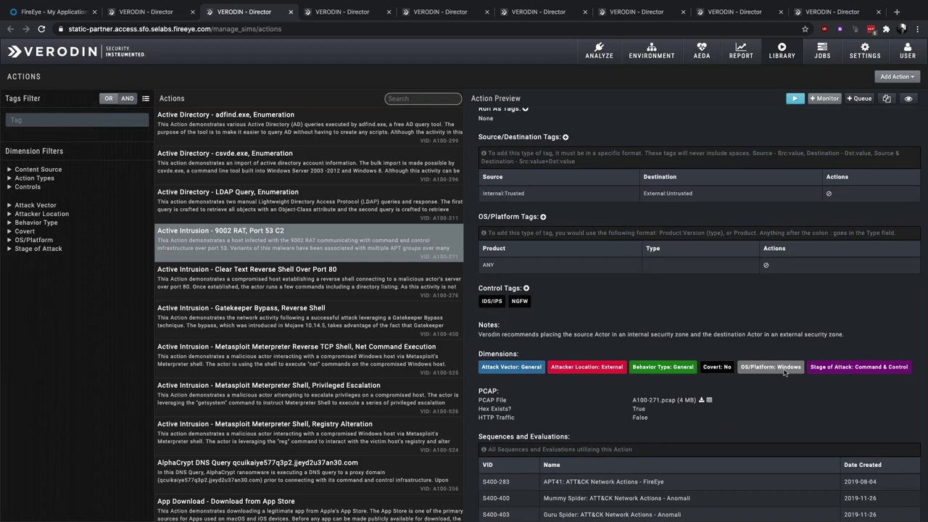
scroll(781, 369, down, 1)
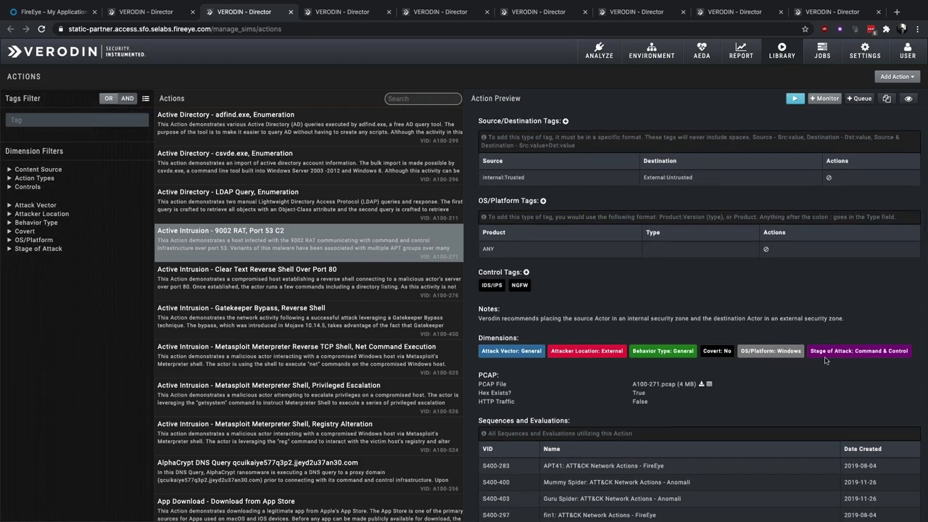
scroll(670, 419, down, 2)
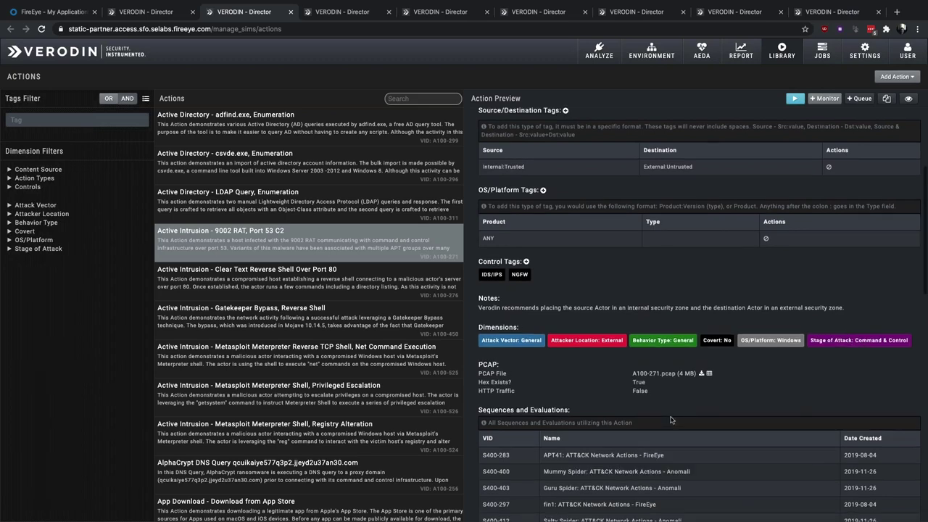
scroll(689, 362, up, 10)
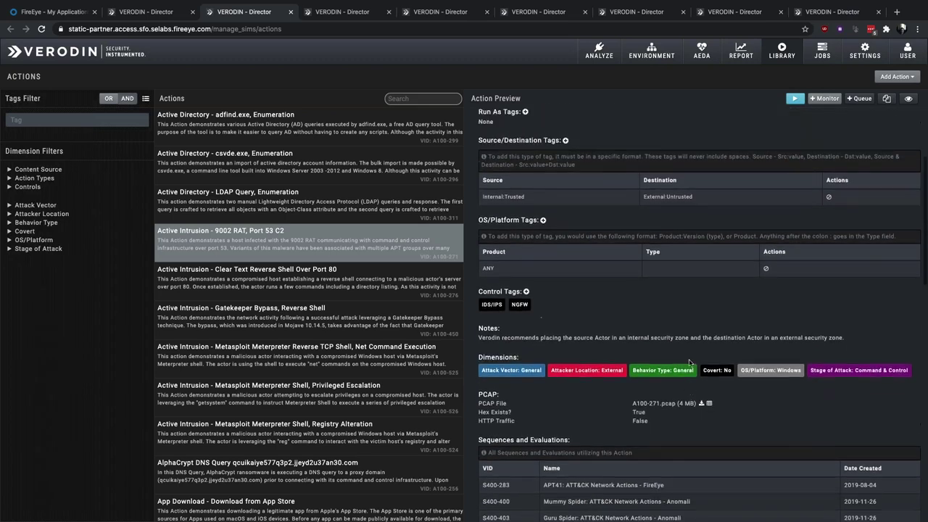
scroll(689, 362, down, 5)
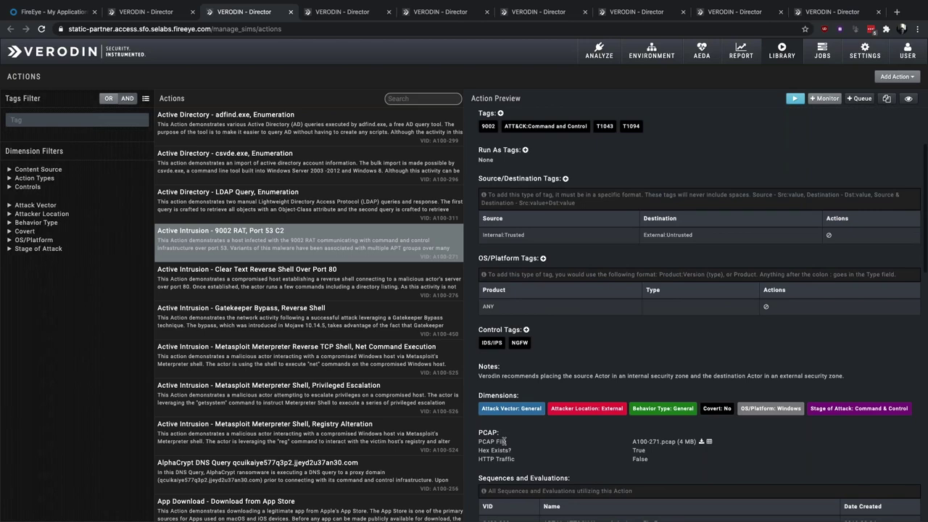
scroll(679, 454, up, 5)
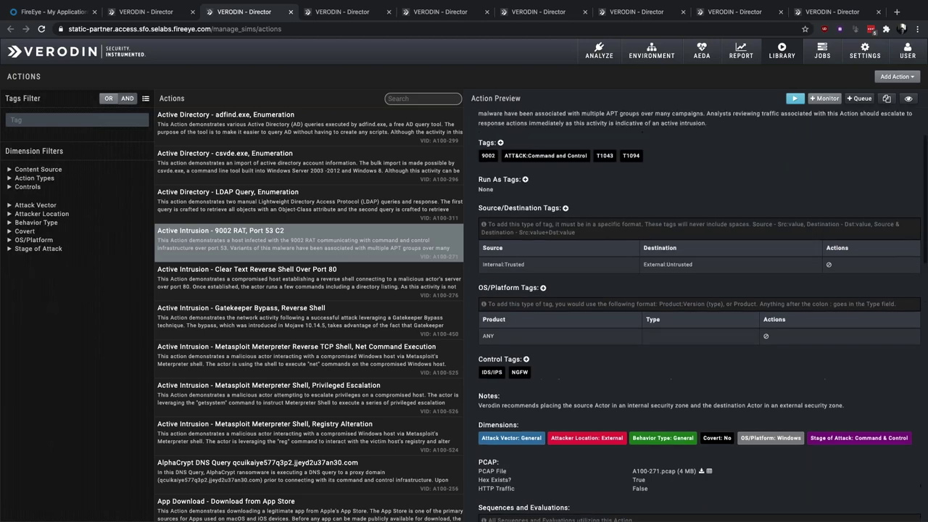
scroll(699, 316, up, 1)
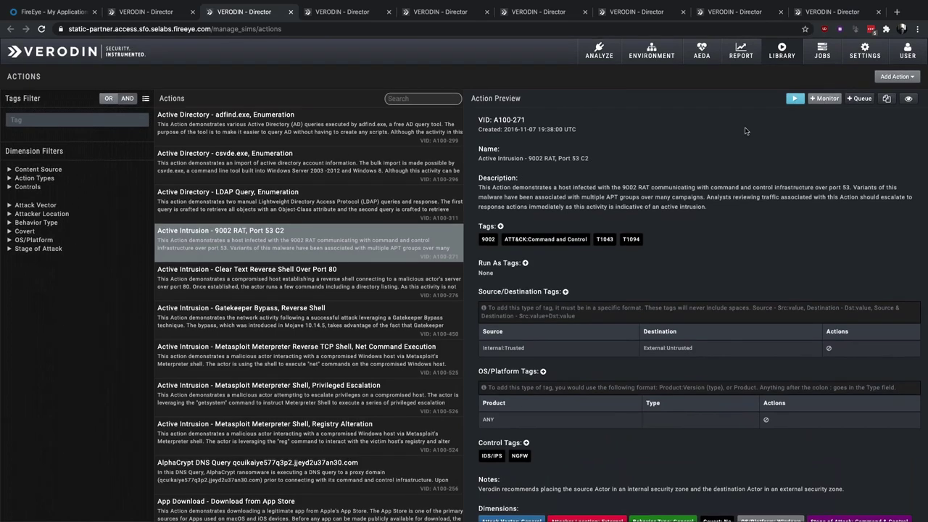
Step: Set up an immediate run of the action from source actor HQ:Desktop to destination actor External:1, and close it without running
click(793, 101)
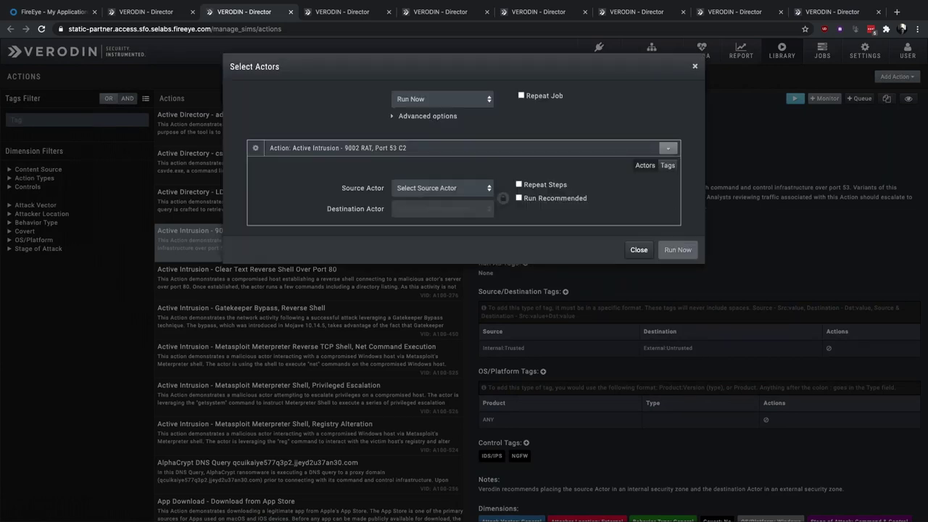
click(456, 189)
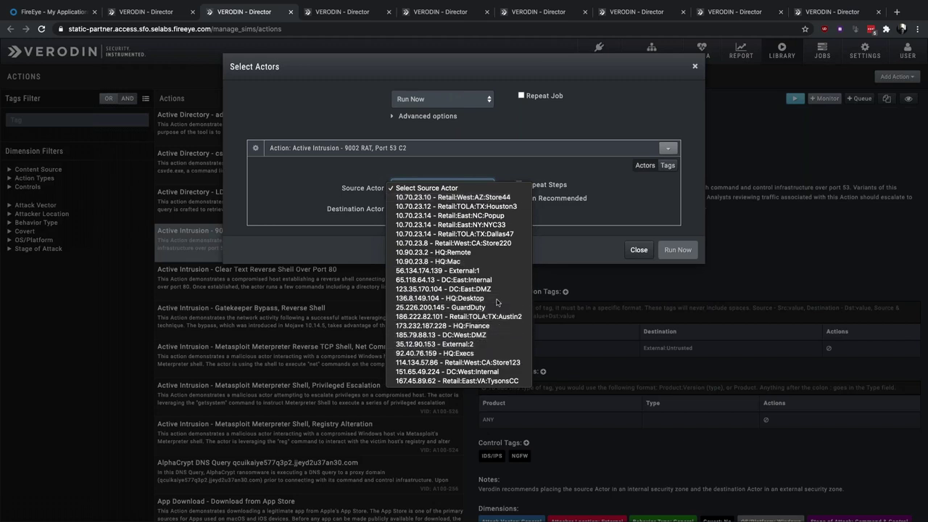
click(464, 298)
click(465, 210)
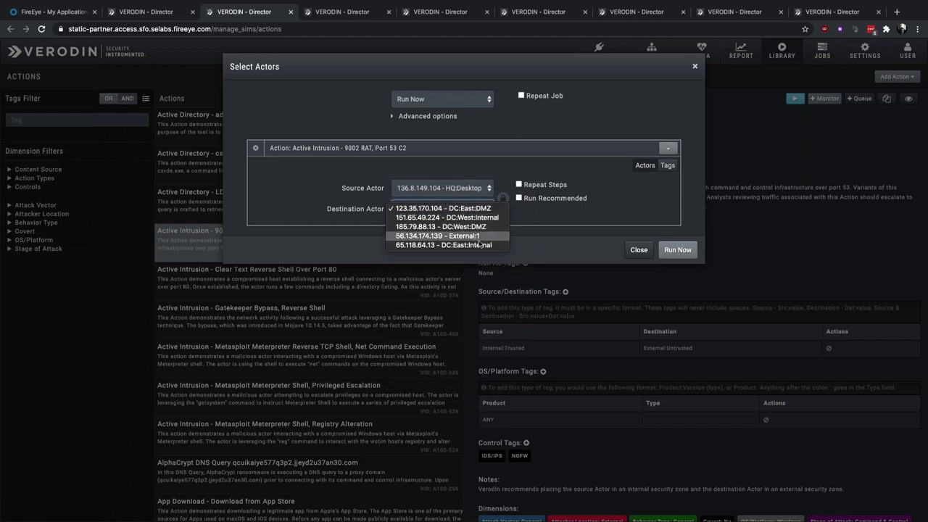
click(476, 236)
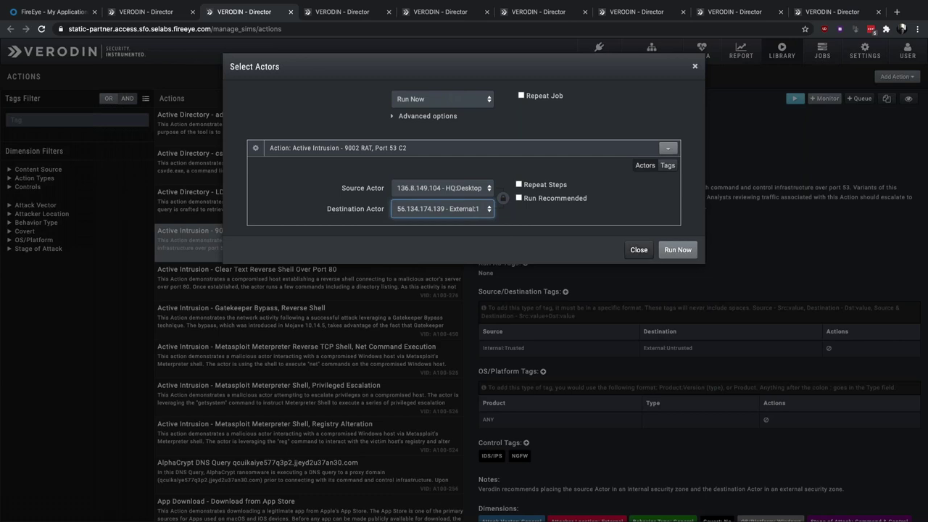
click(641, 251)
click(643, 251)
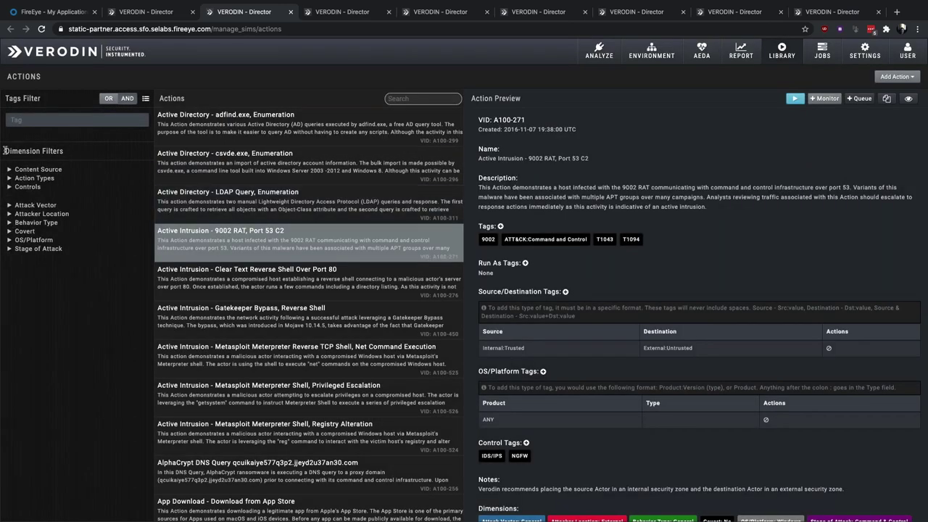
Step: Expand the Attack Vector and Action Types dimension filters to examine the options for narrowing the action list
drag(4, 149, 80, 153)
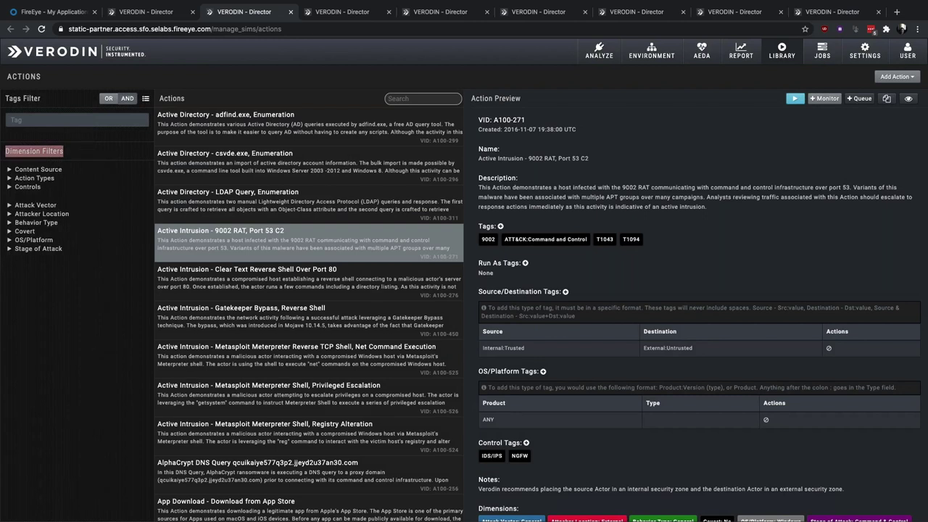
click(9, 205)
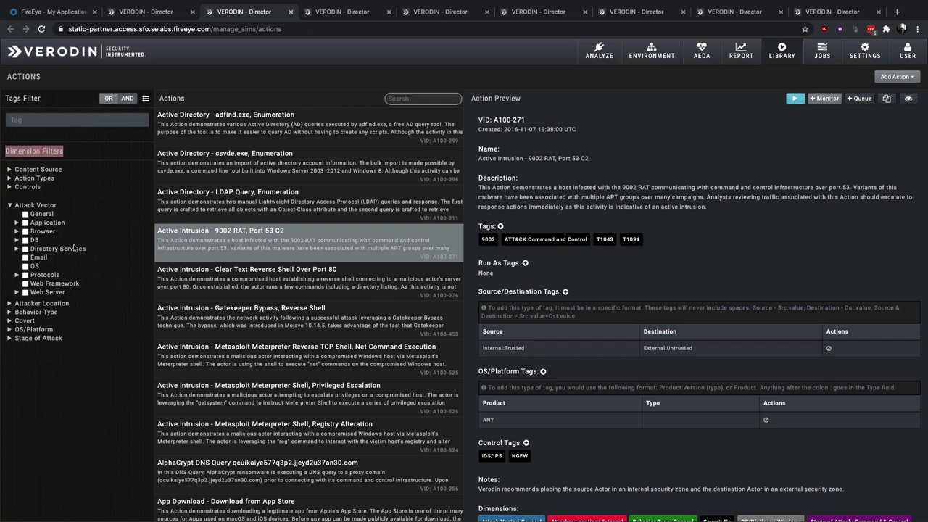
click(9, 178)
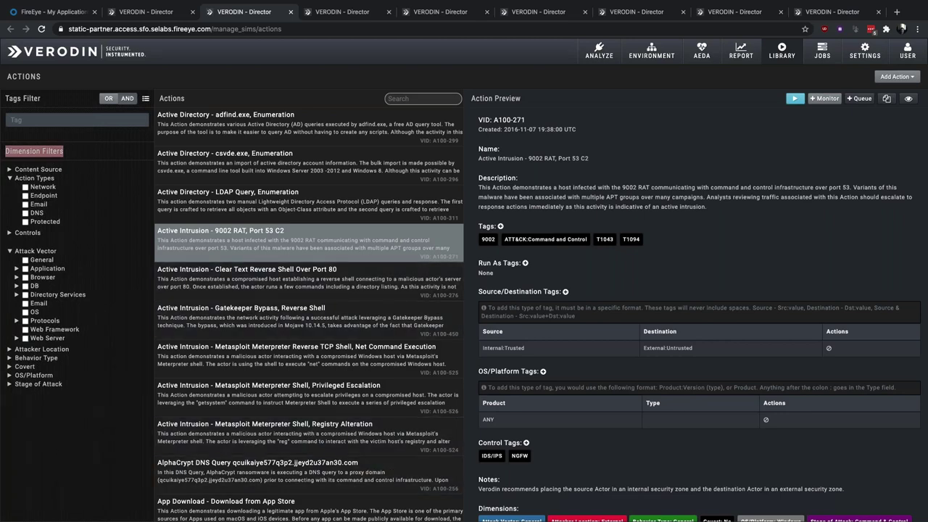
Step: Open the Sequences library and review the groups of "Copy of Post-Phishing Workstation & Database Compromises with Data Exfil"
click(774, 58)
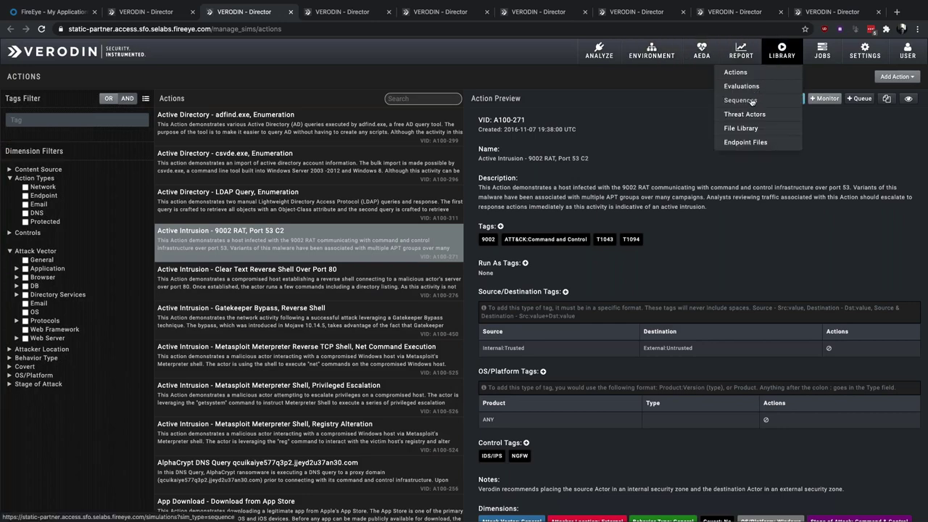
click(740, 100)
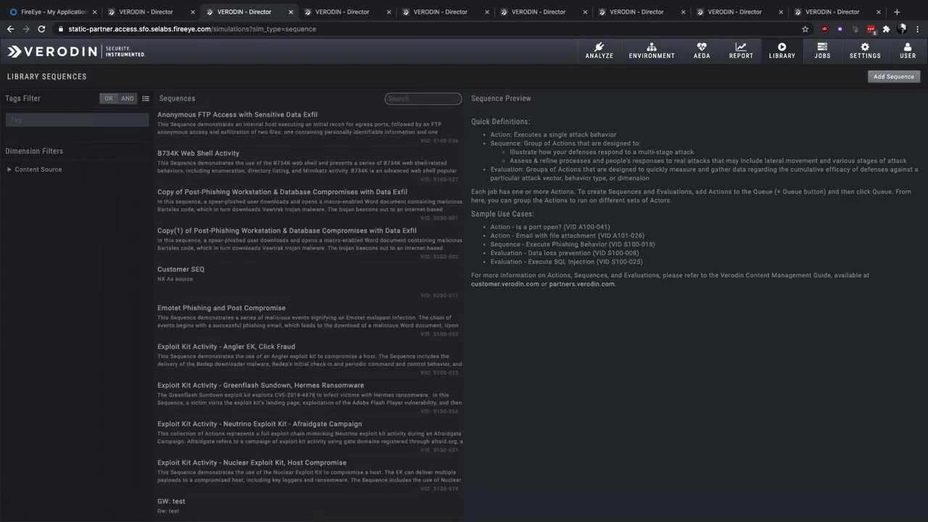
click(343, 207)
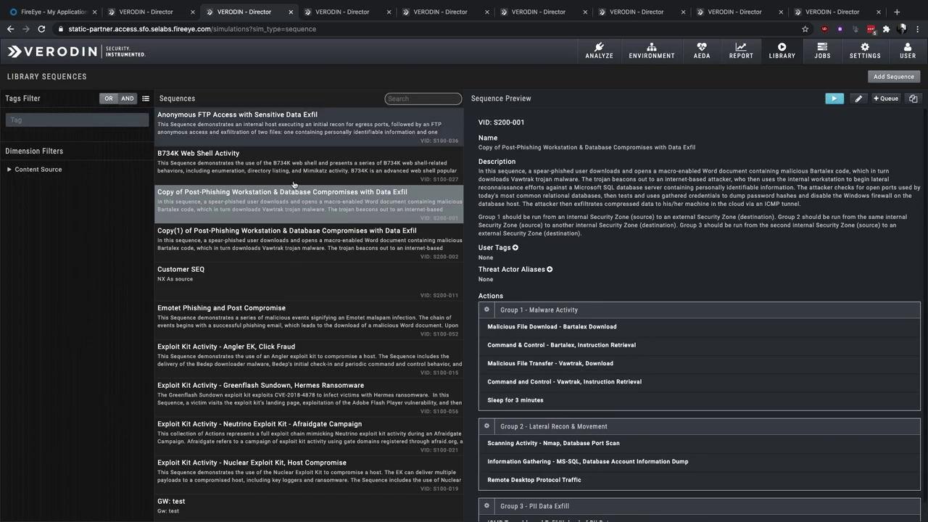
scroll(619, 301, down, 1)
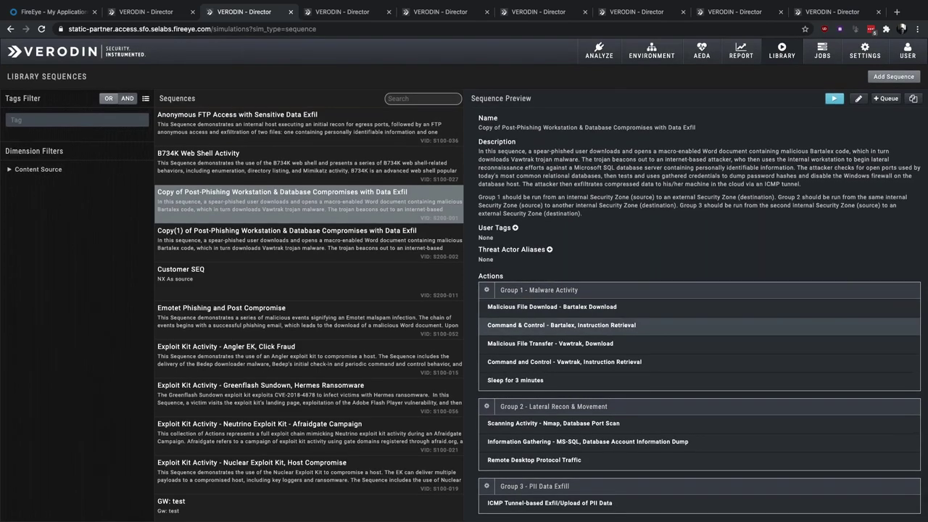
scroll(620, 325, down, 1)
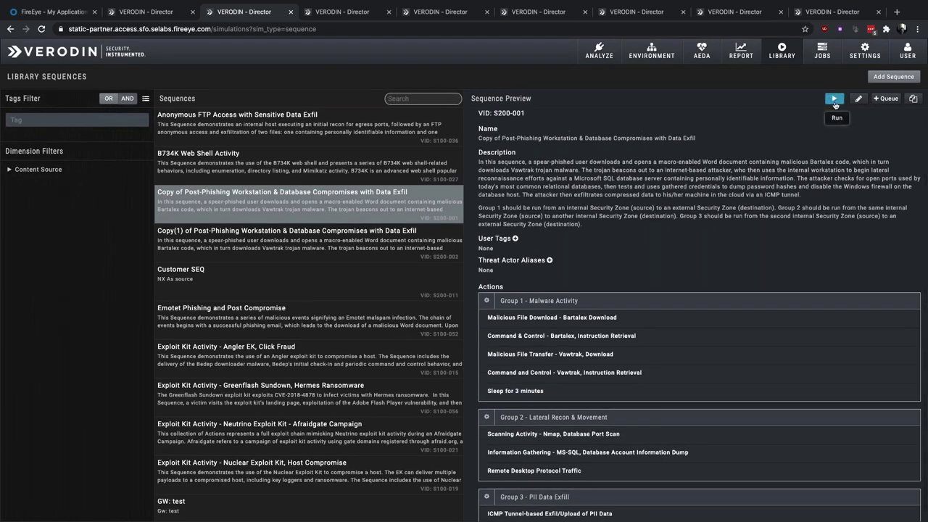
Step: Open the sequence's run setup and assign source Retail:West:CA:Store123 and destination External:1 to Group 1 - Malware Activity
click(834, 101)
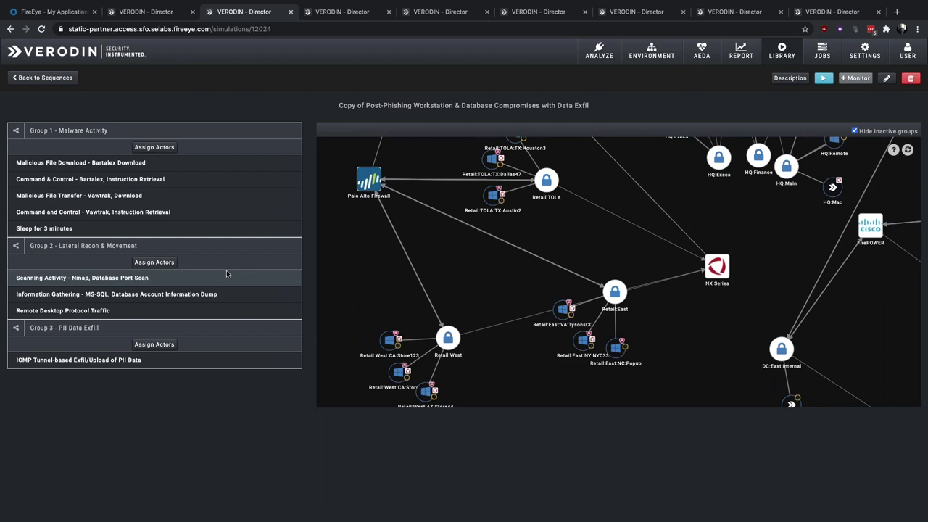
click(158, 147)
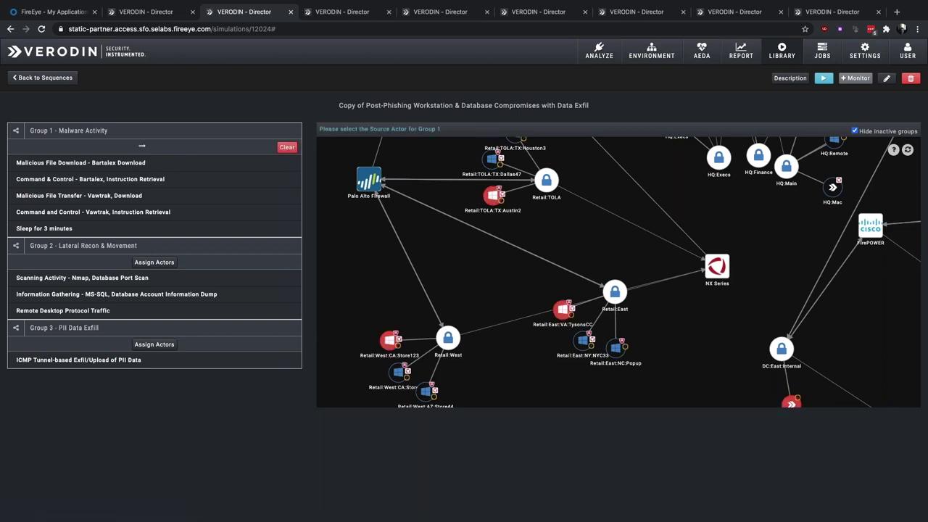
click(391, 341)
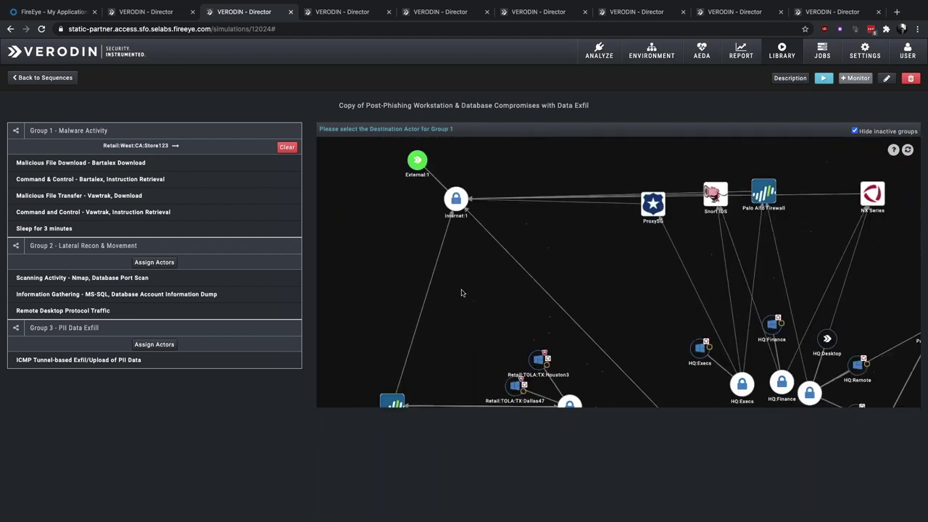
click(418, 169)
scroll(397, 191, down, 3)
scroll(397, 192, down, 2)
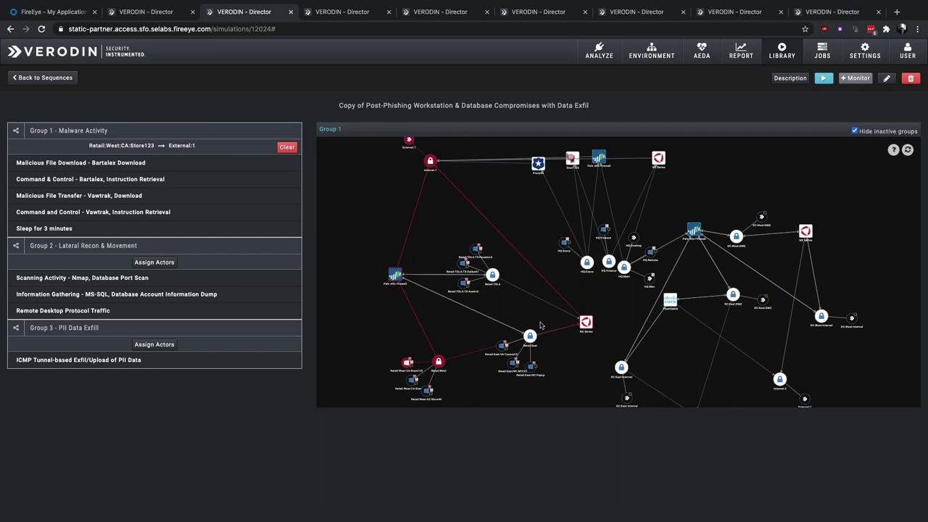
drag(377, 277, 486, 249)
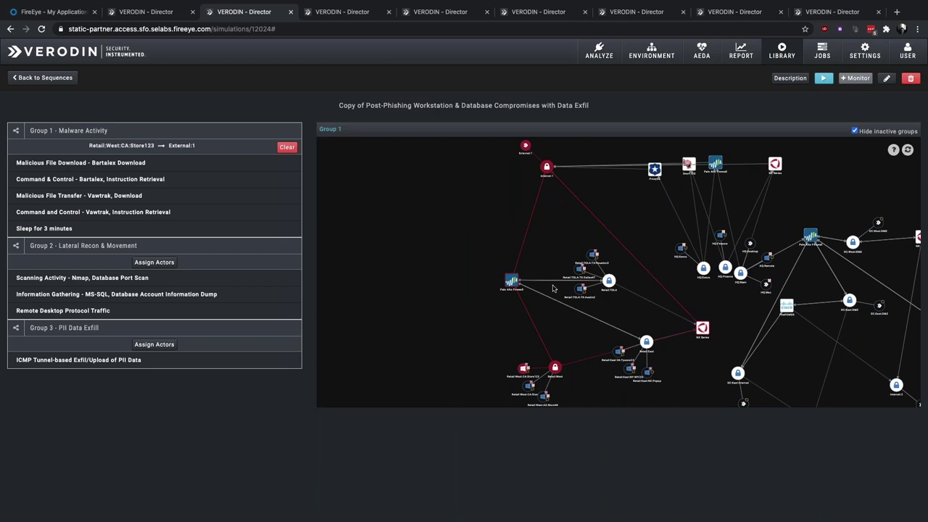
scroll(439, 259, down, 1)
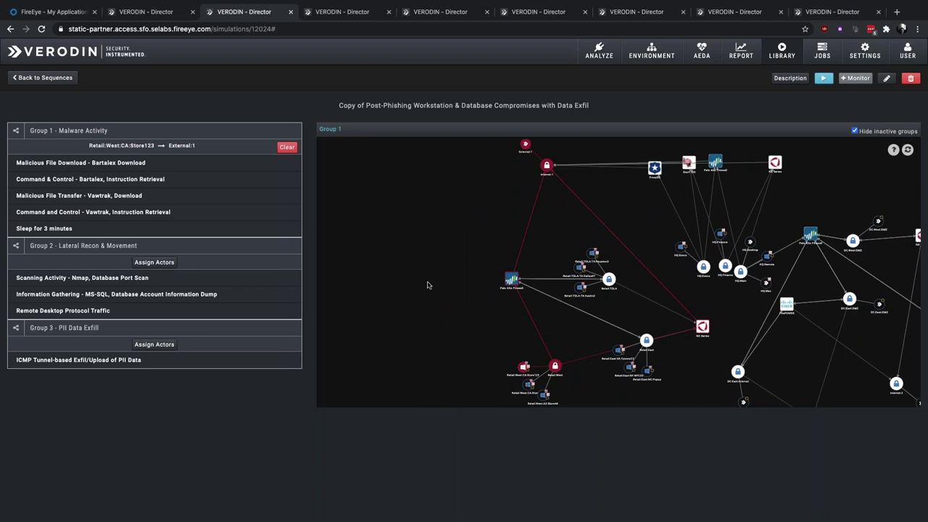
Step: Assign DC:East:Internal as the source actor for Group 2 - Lateral Recon & Movement
click(158, 263)
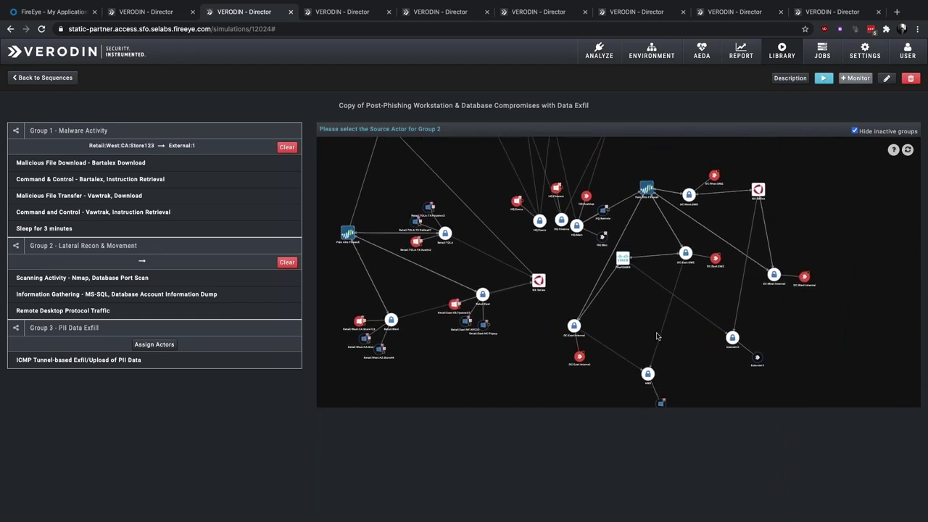
click(579, 357)
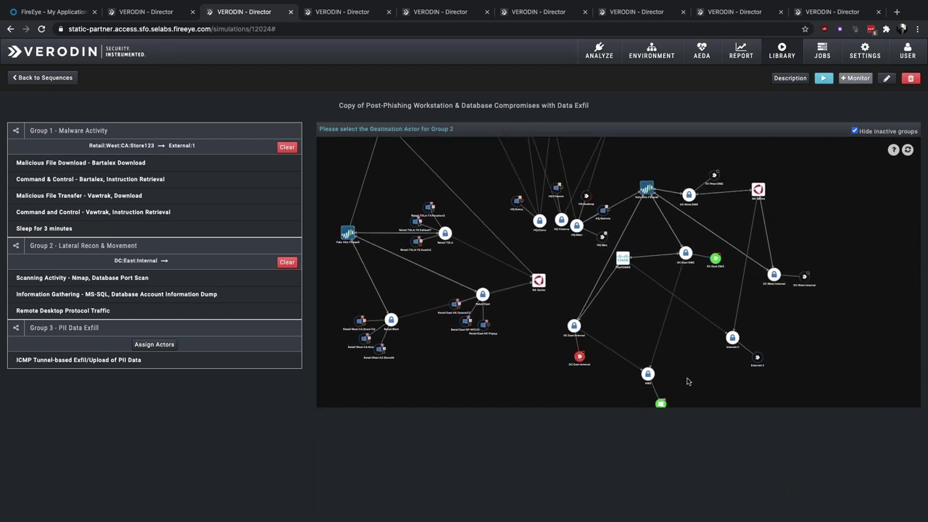